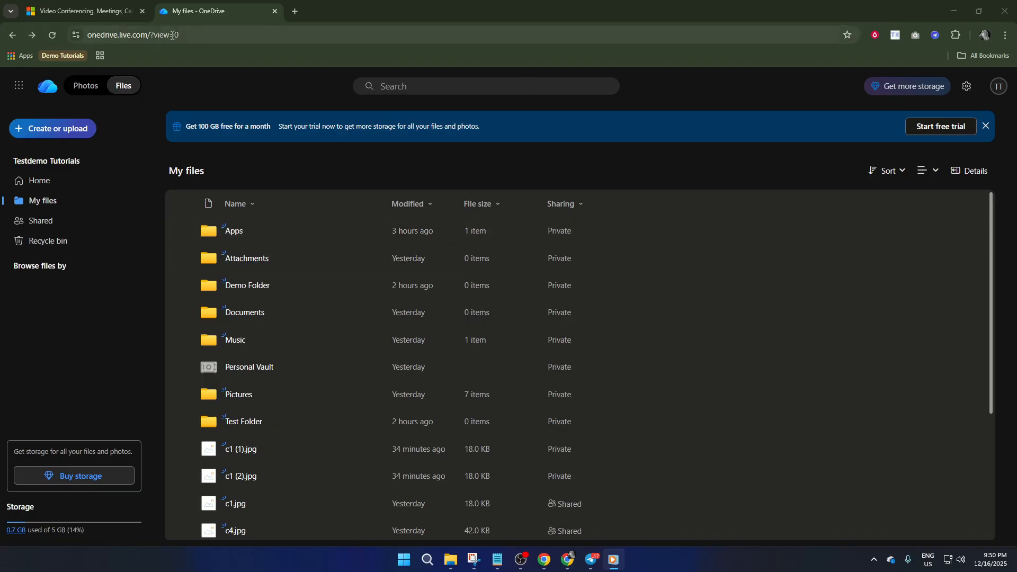
Create a new Excel survey from the OneDrive files page and dismiss the Microsoft Forms welcome dialog
left_click(34, 132)
left_click(34, 133)
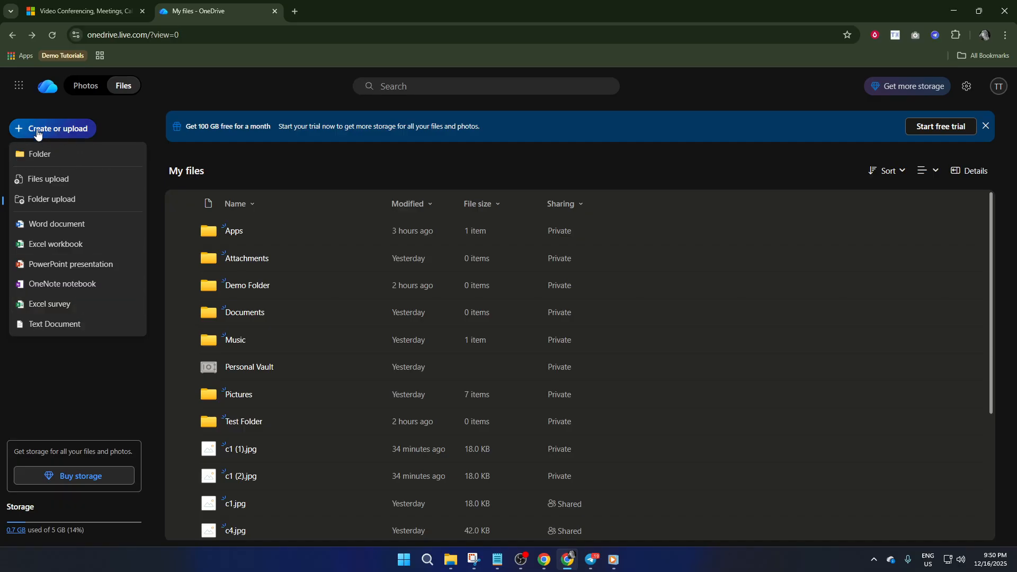
left_click(56, 311)
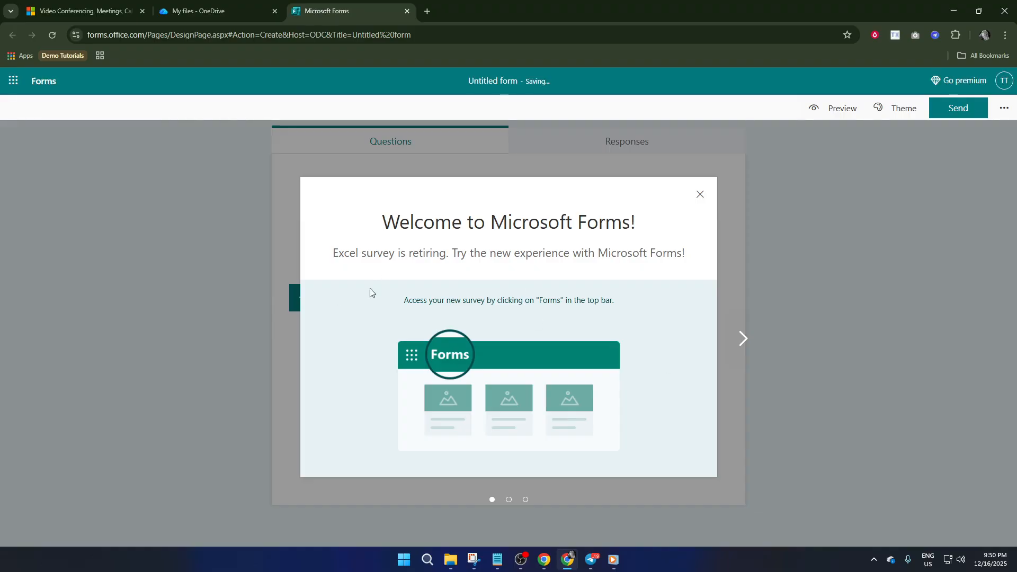
left_click(700, 195)
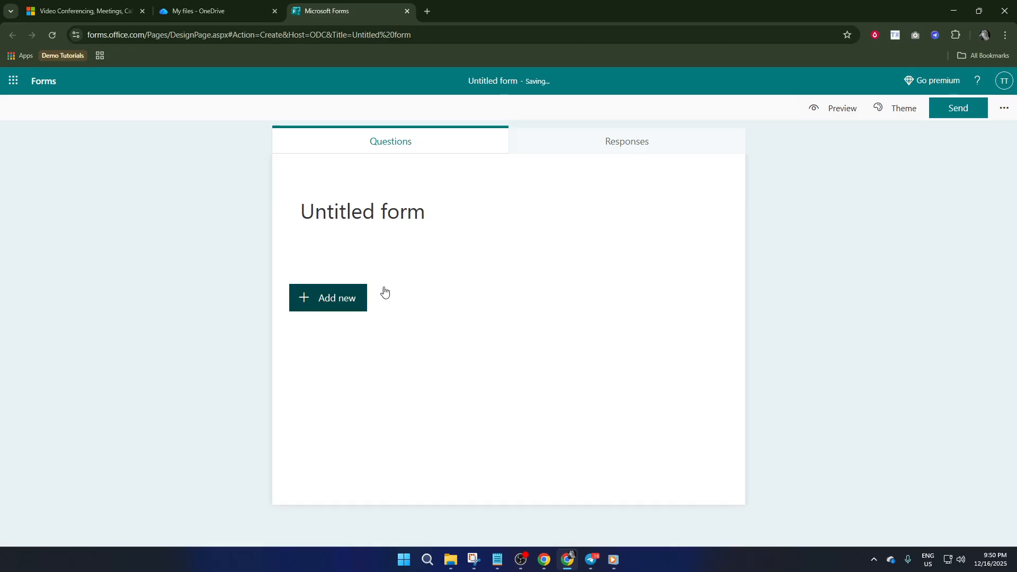
Set the form's title to "Registration Form"
left_click(384, 218)
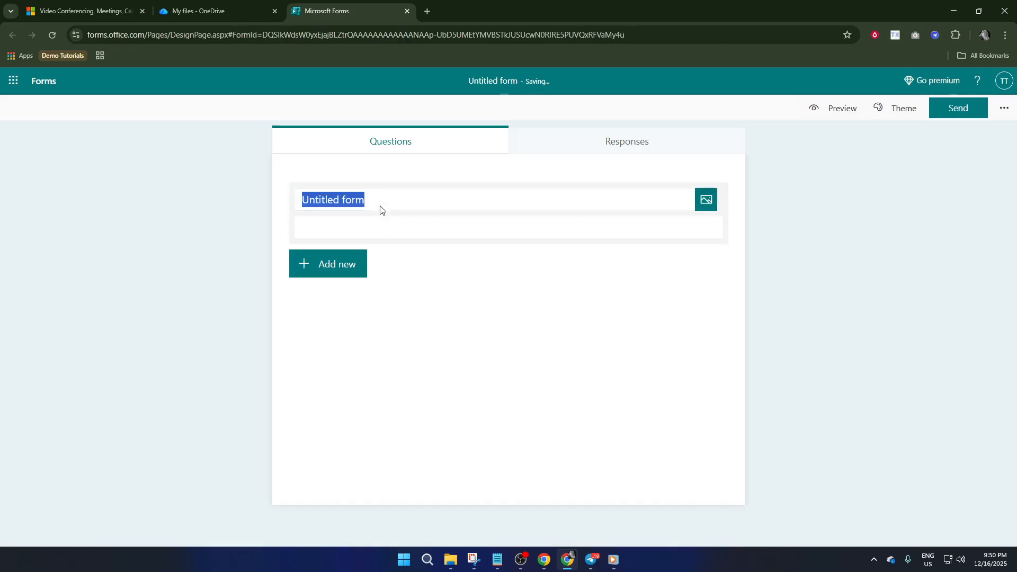
type("R")
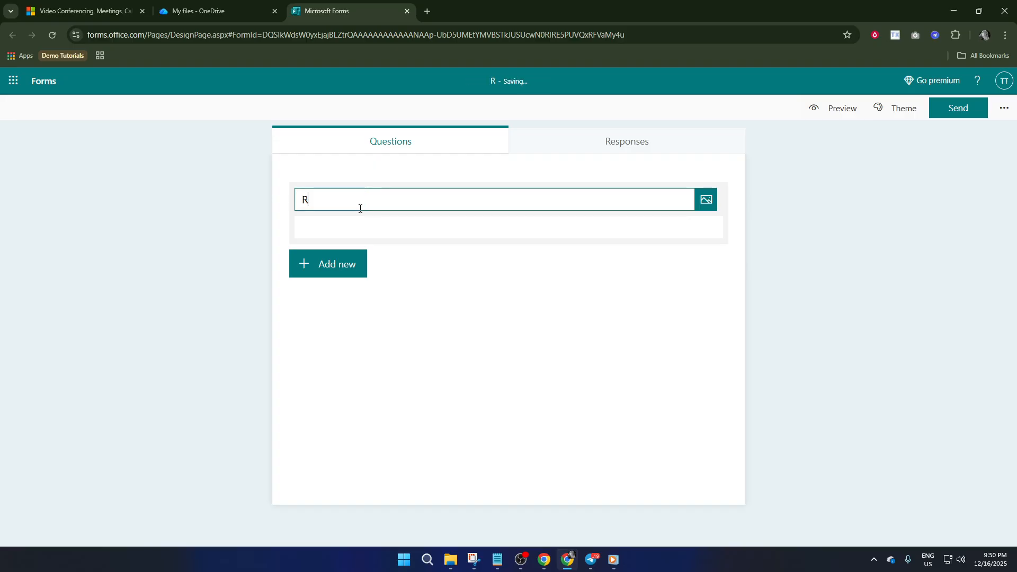
type("ei")
key("BackSpace")
type("gistration")
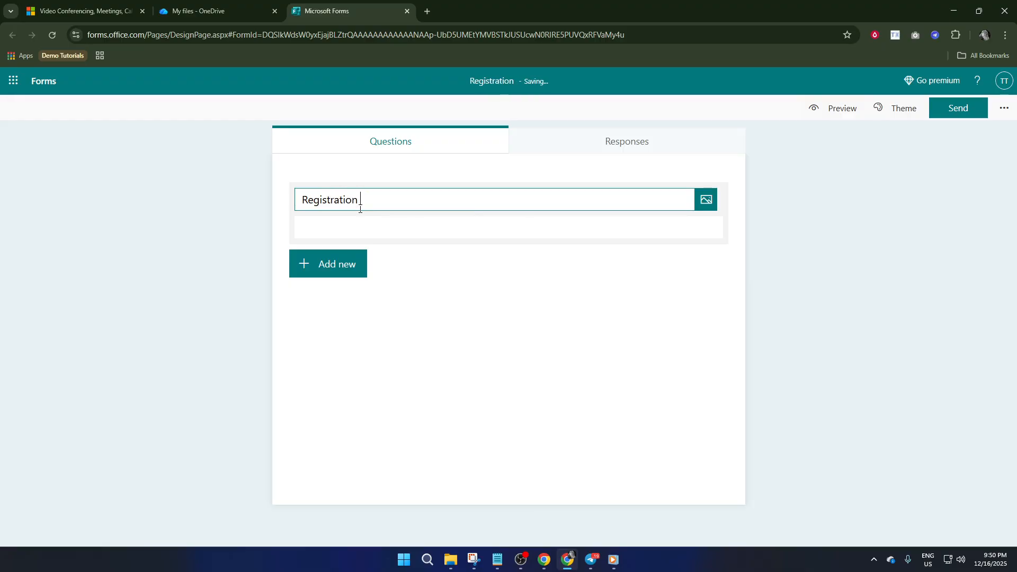
type(" Form")
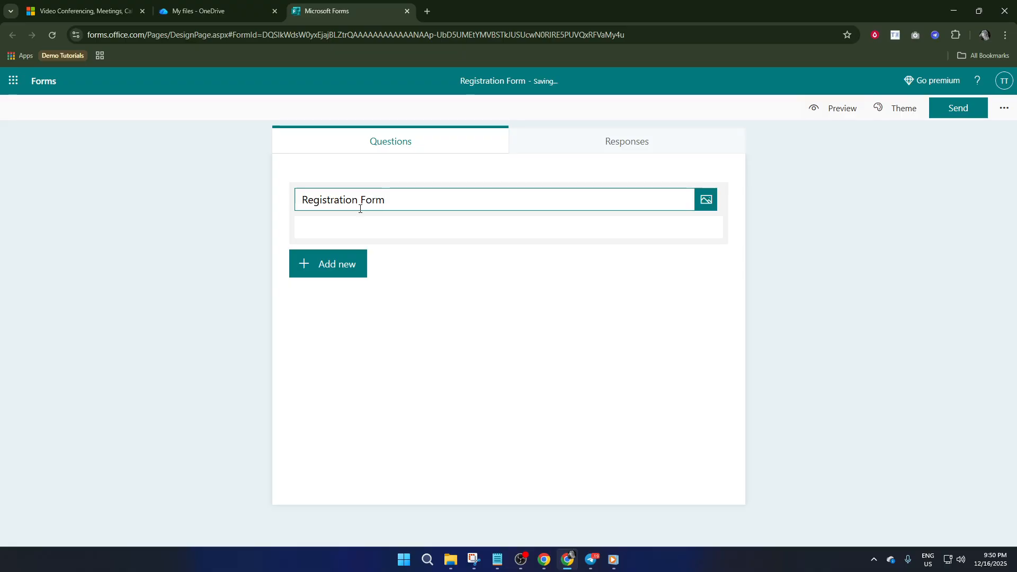
Add a text question to the form and word it "Write your name"
left_click(343, 265)
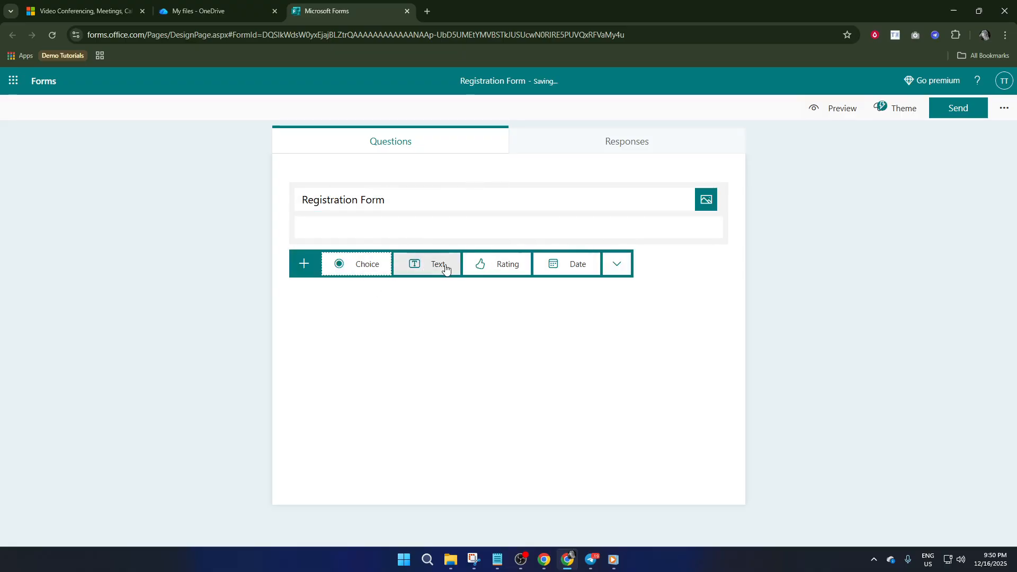
left_click(426, 267)
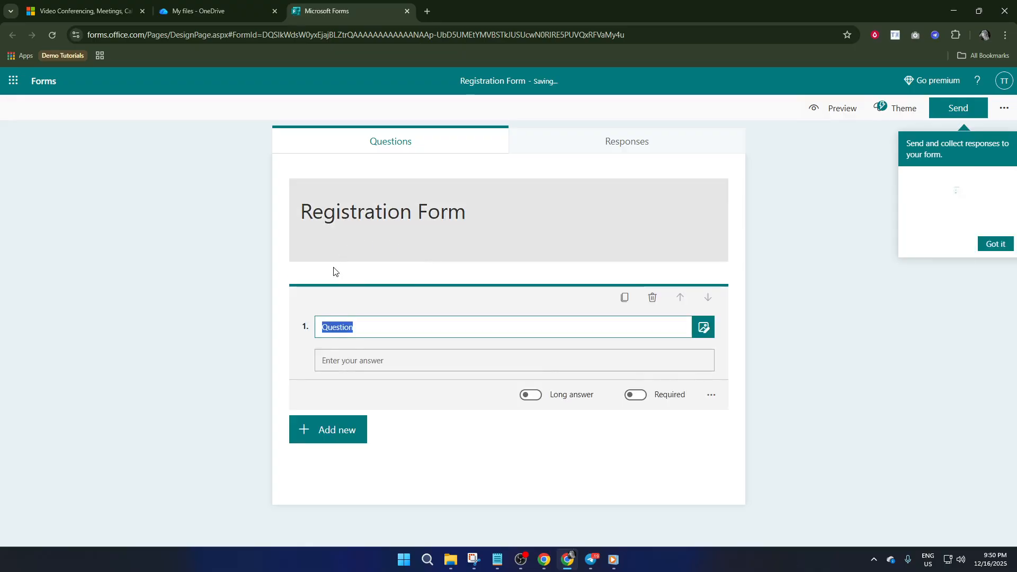
left_click(365, 328)
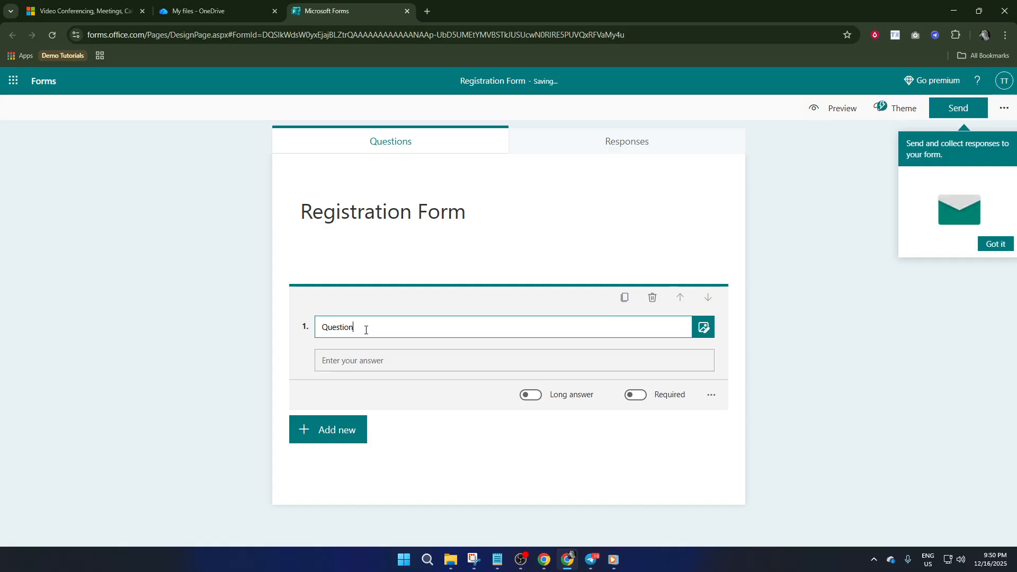
double_click(365, 330)
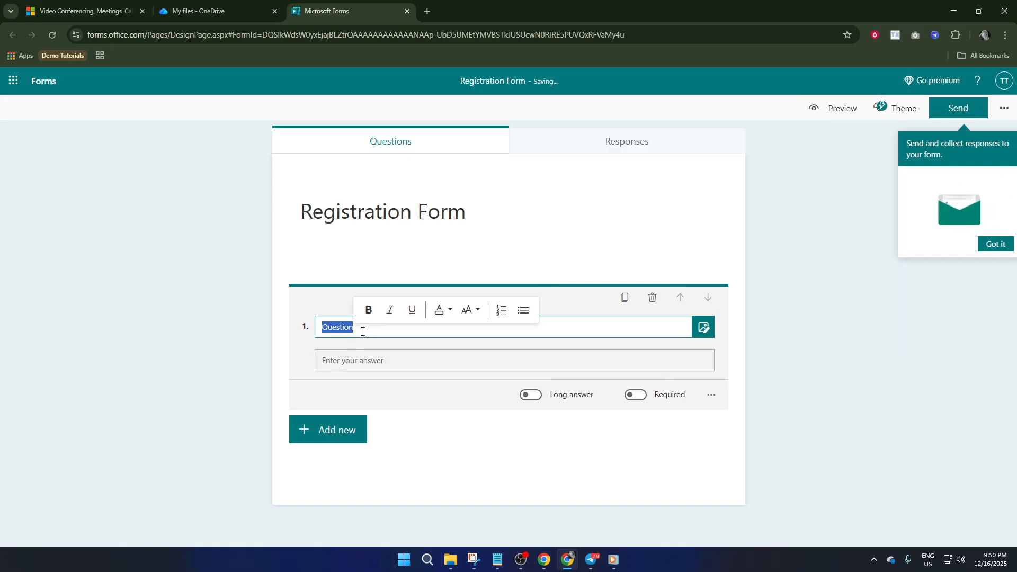
type("A")
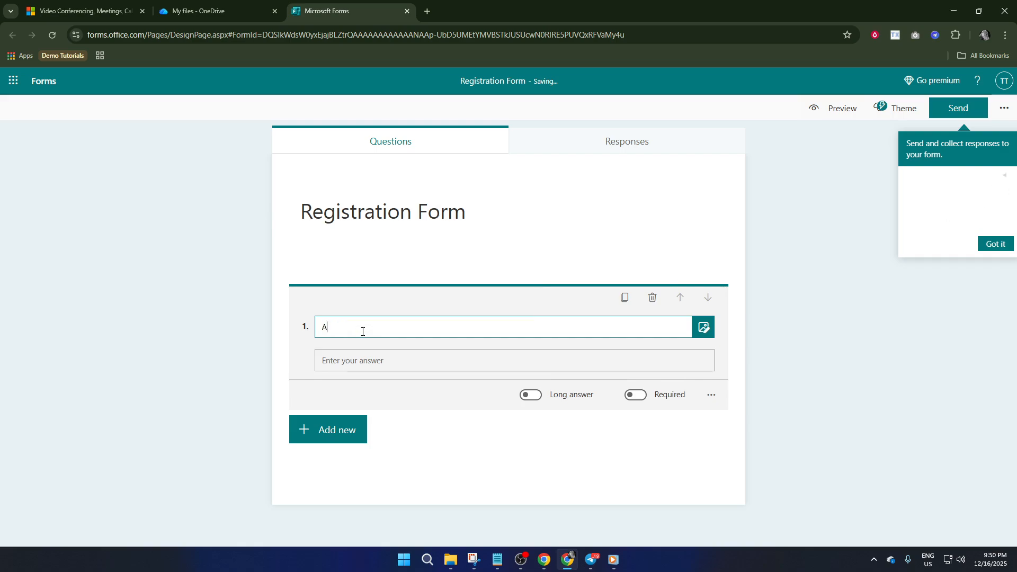
type("re y")
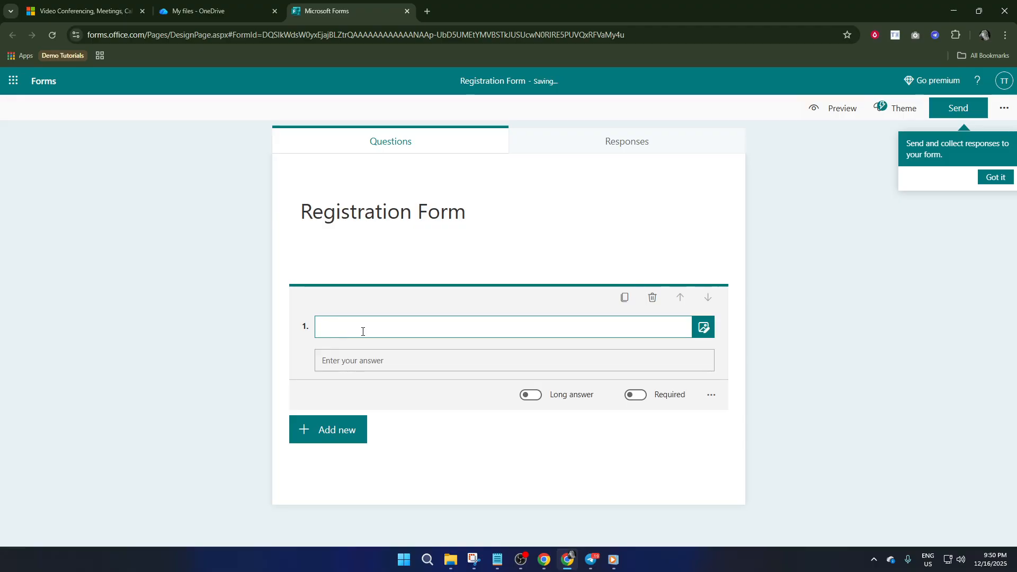
type("Write your")
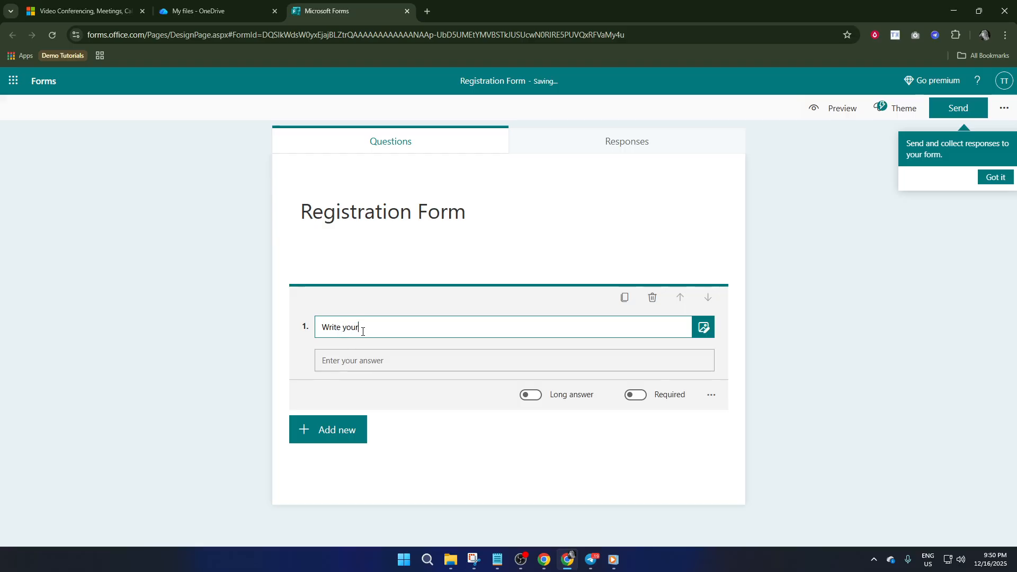
type(" name")
left_click(390, 366)
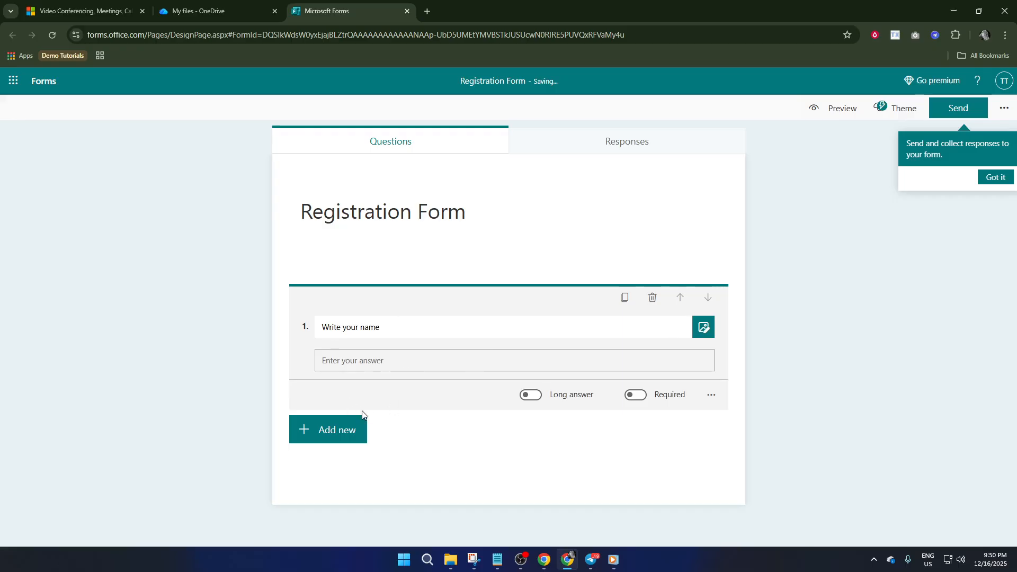
Add a second text question worded "Write your age"
left_click(344, 433)
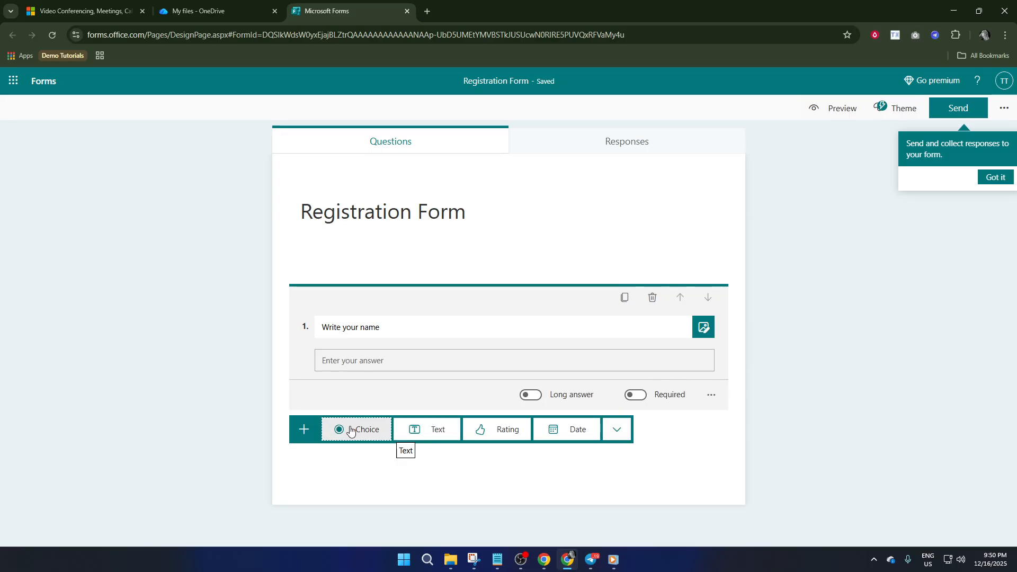
left_click(429, 431)
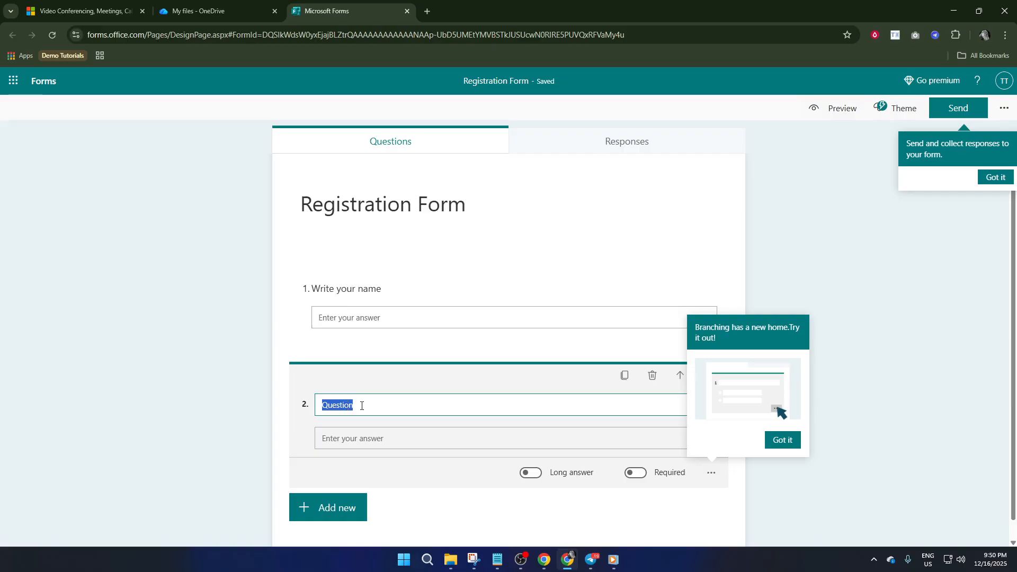
type("W")
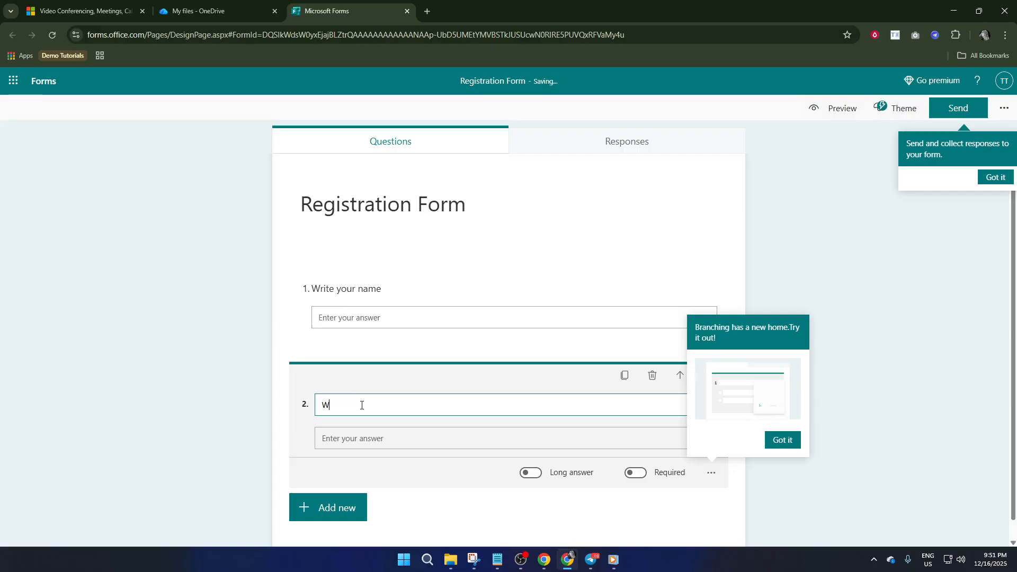
type("rite your age")
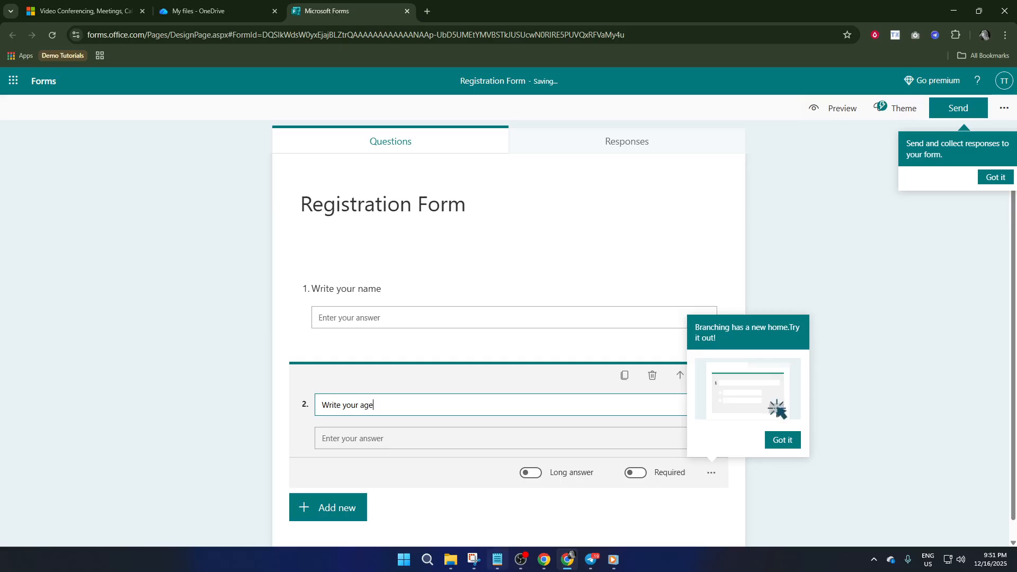
Add a third text question worded "Write you occupation"
scroll(392, 436, "down", 1)
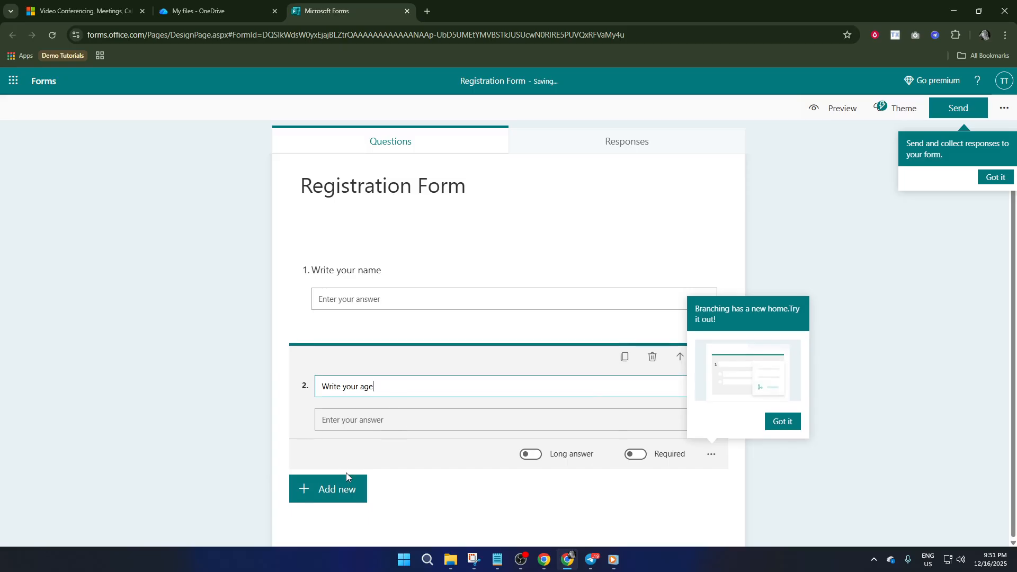
left_click(347, 488)
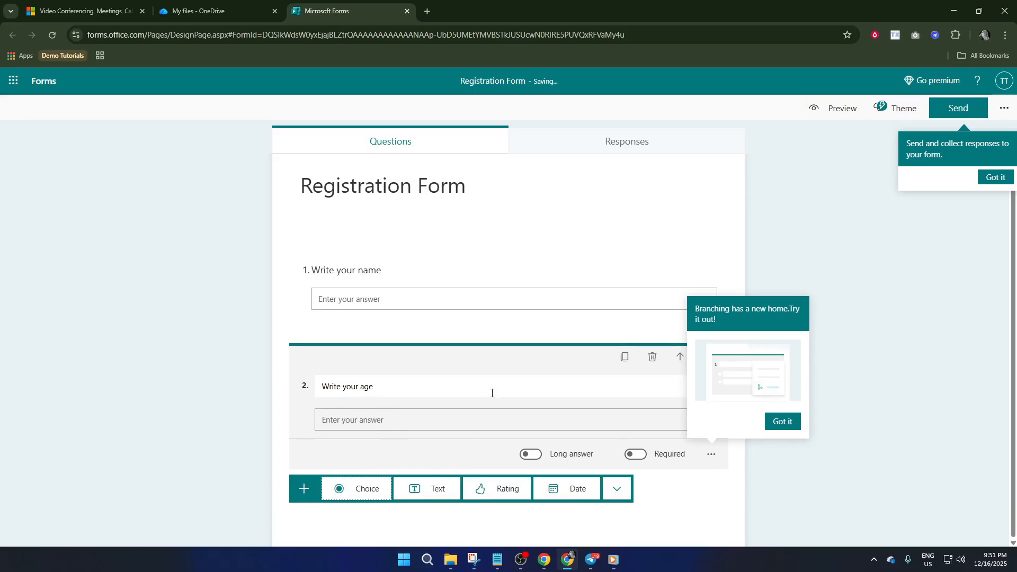
left_click(413, 489)
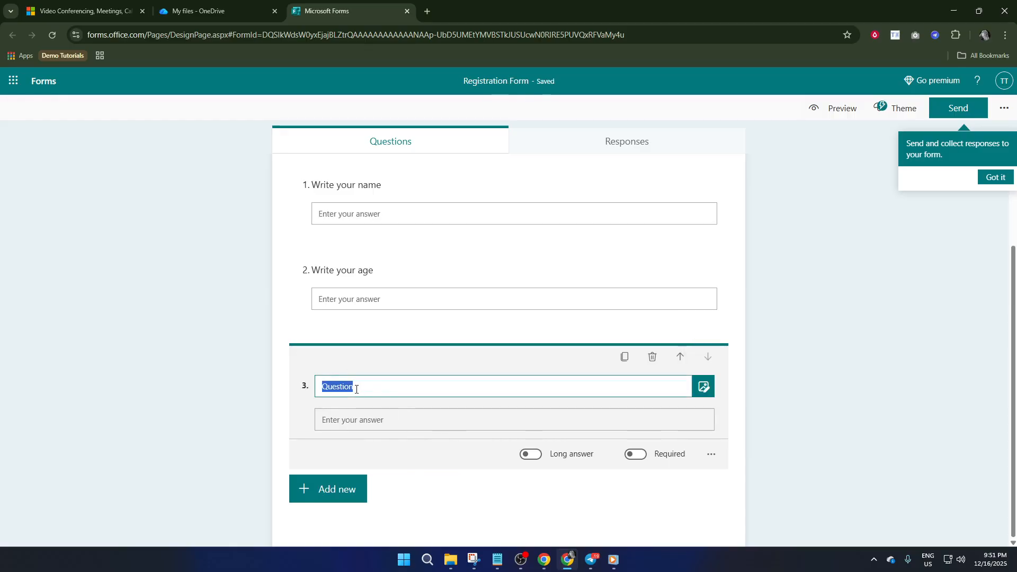
type("Write you occupa")
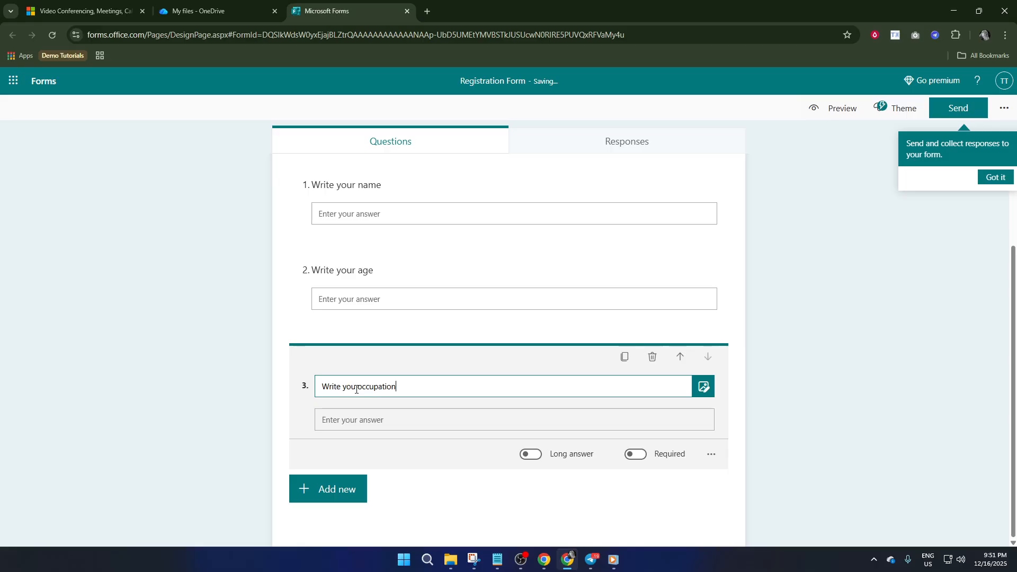
Dismiss the sending tip, open the form's Send and collect responses options, and review the questions
scroll(447, 312, "up", 2)
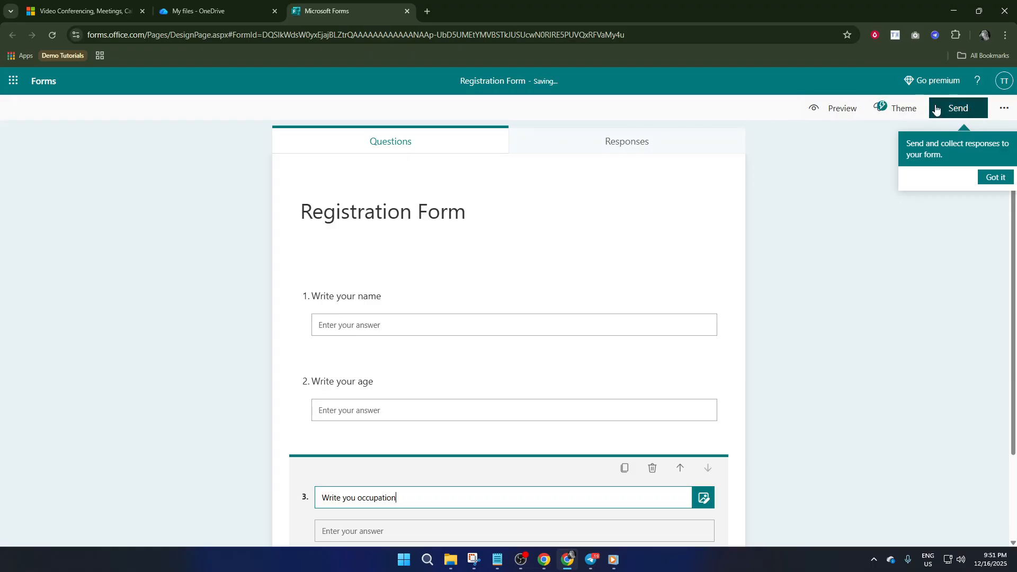
left_click(997, 176)
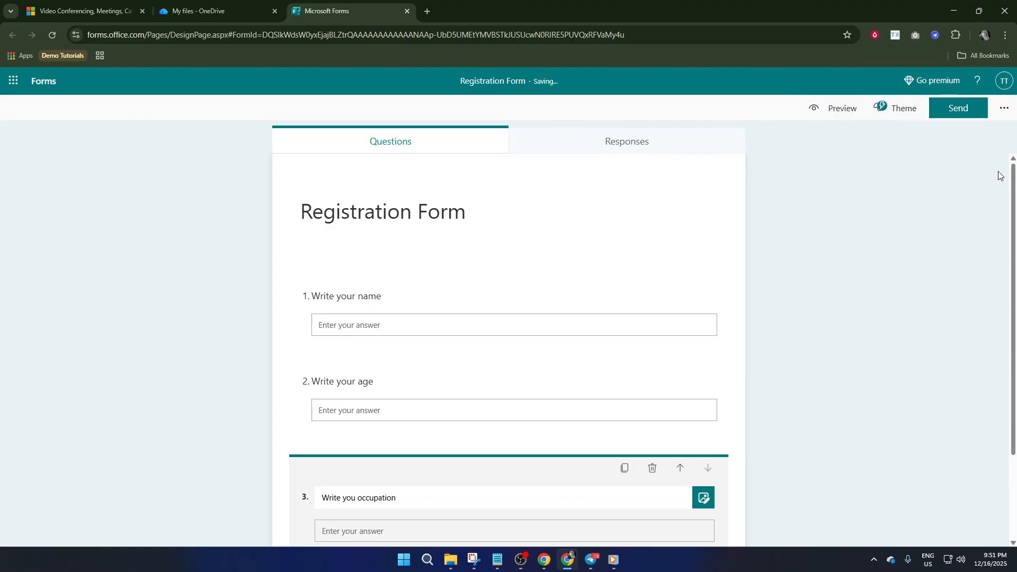
left_click(965, 112)
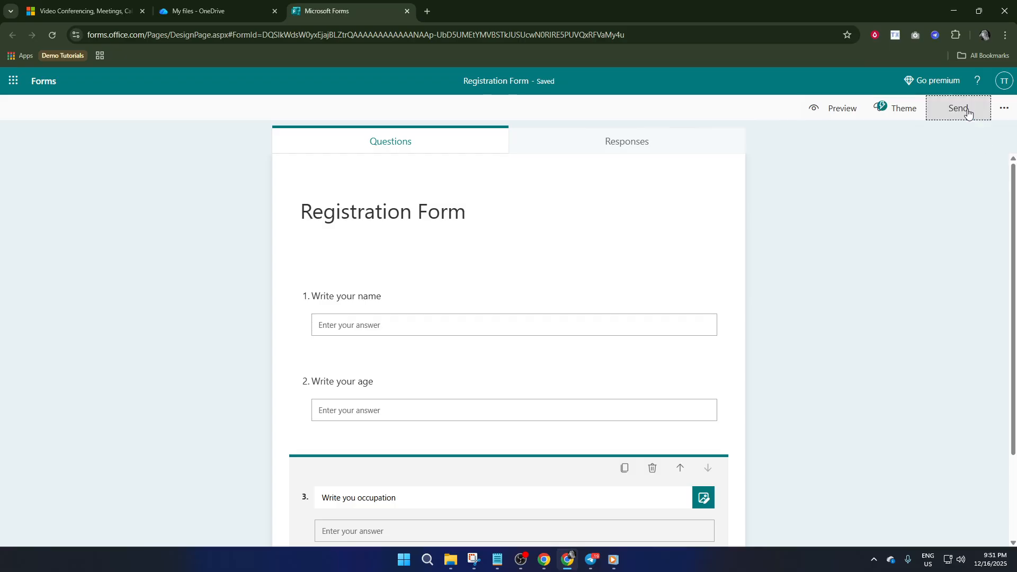
scroll(351, 351, "down", 3)
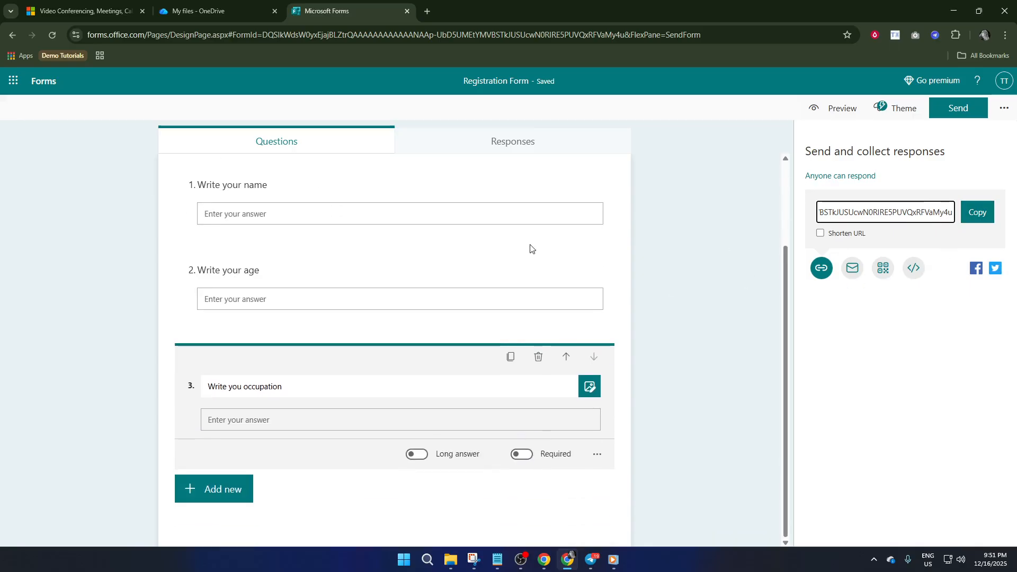
scroll(501, 300, "up", 1)
scroll(501, 300, "up", 1)
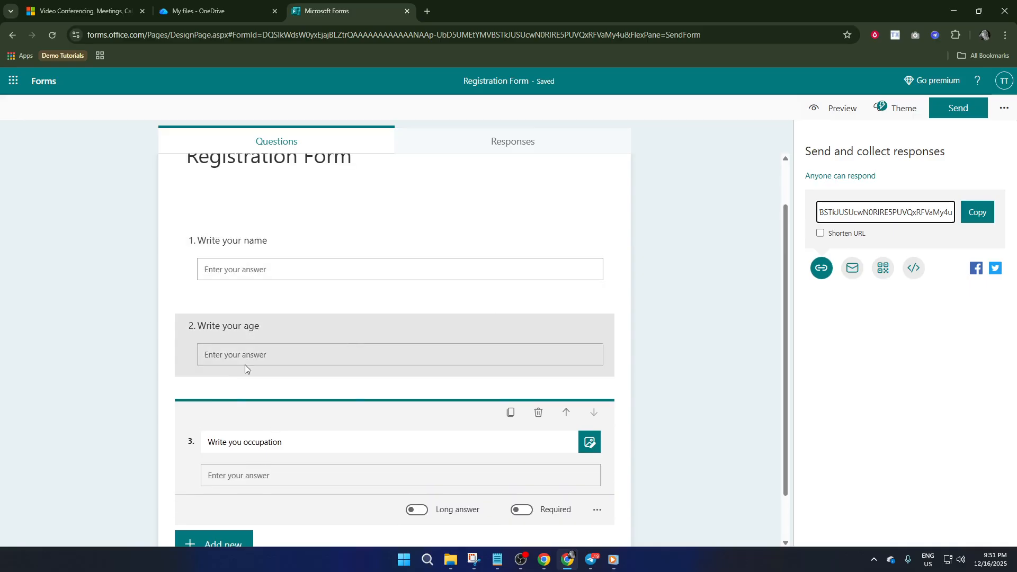
scroll(366, 295, "up", 2)
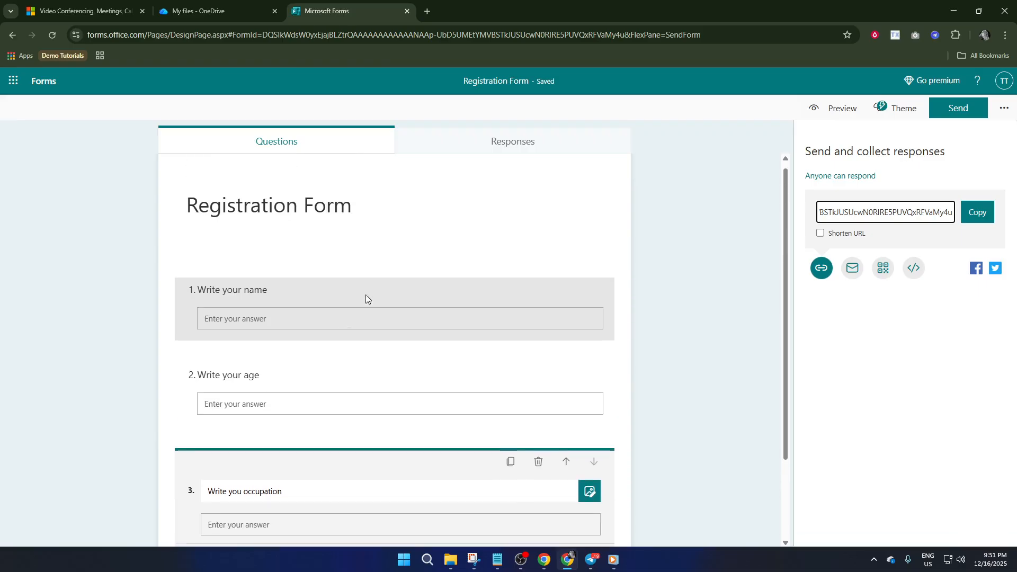